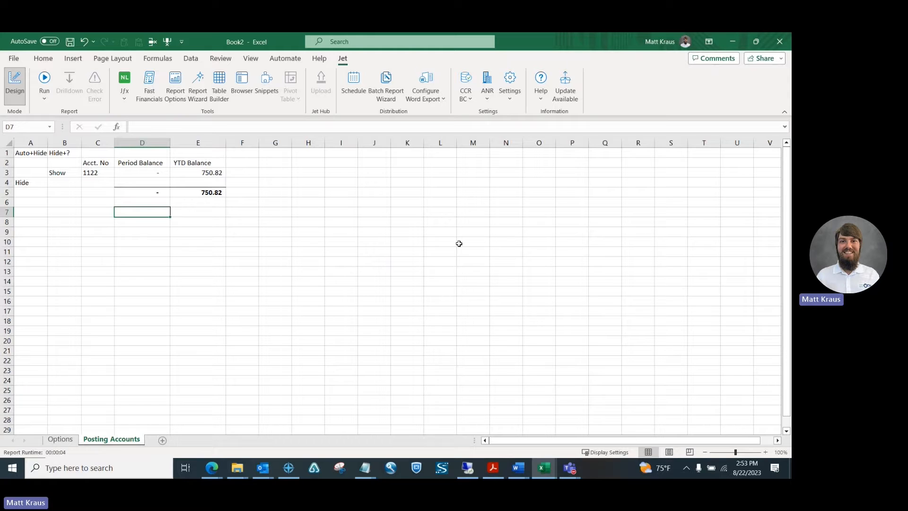
Step: Review account 1001's net change ledger entries in Business Central, then return to the Book2 workbook
left_click(211, 469)
left_click(268, 424)
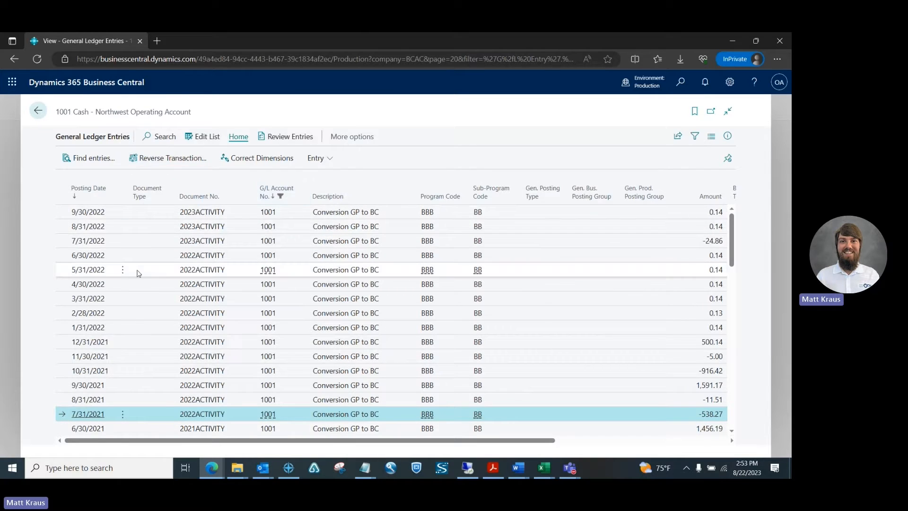
left_click(37, 110)
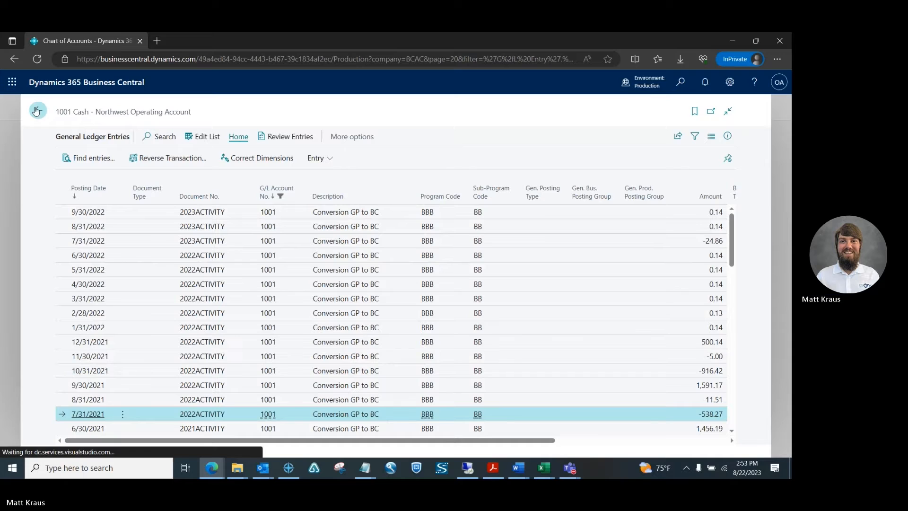
left_click(85, 116)
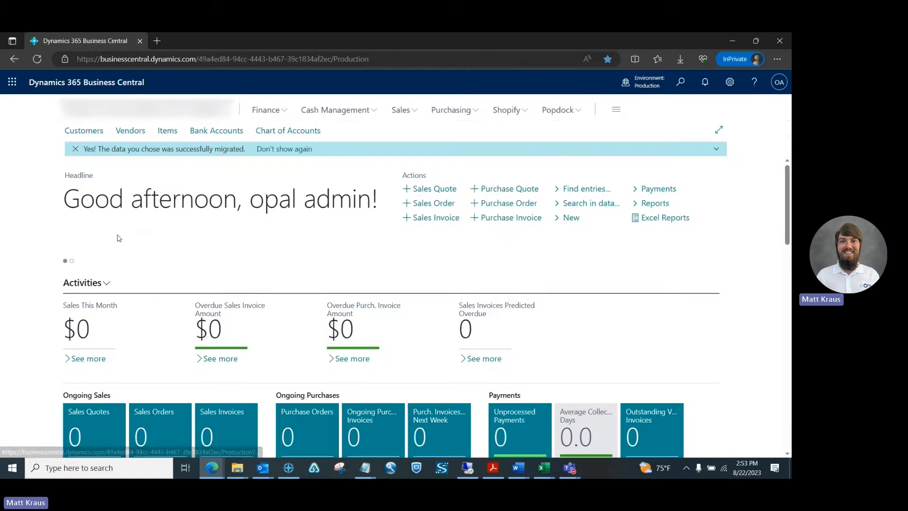
left_click(290, 131)
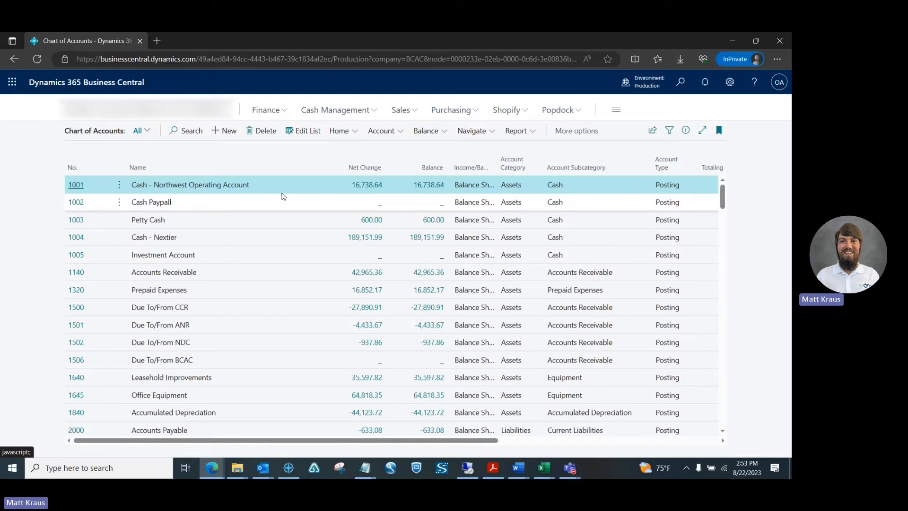
left_click(359, 189)
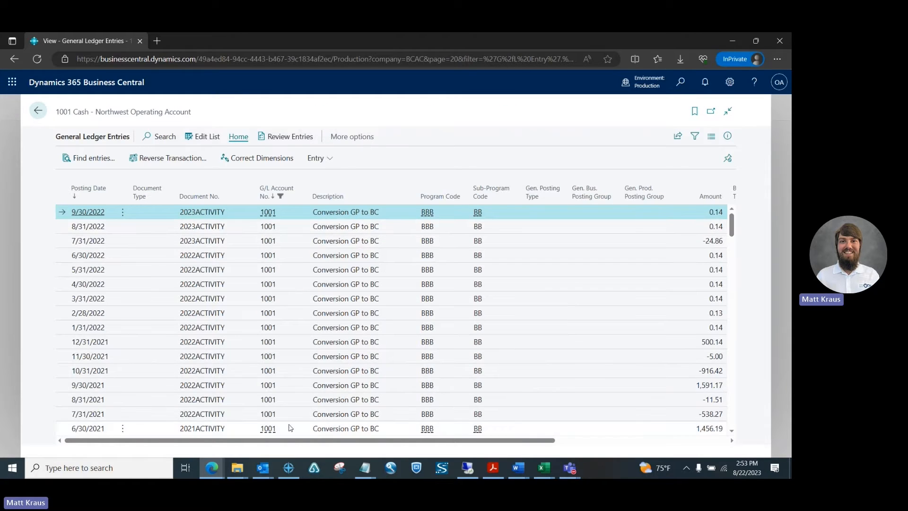
left_click(248, 416)
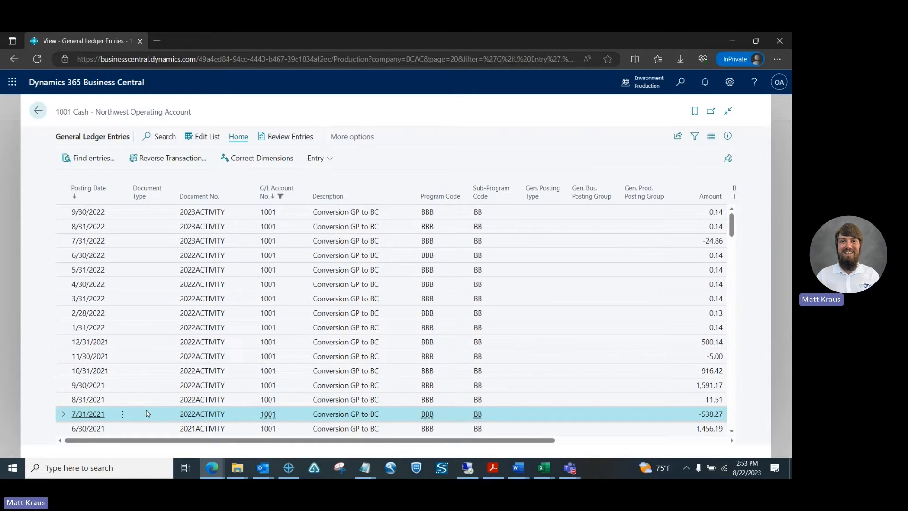
left_click(545, 469)
left_click(586, 416)
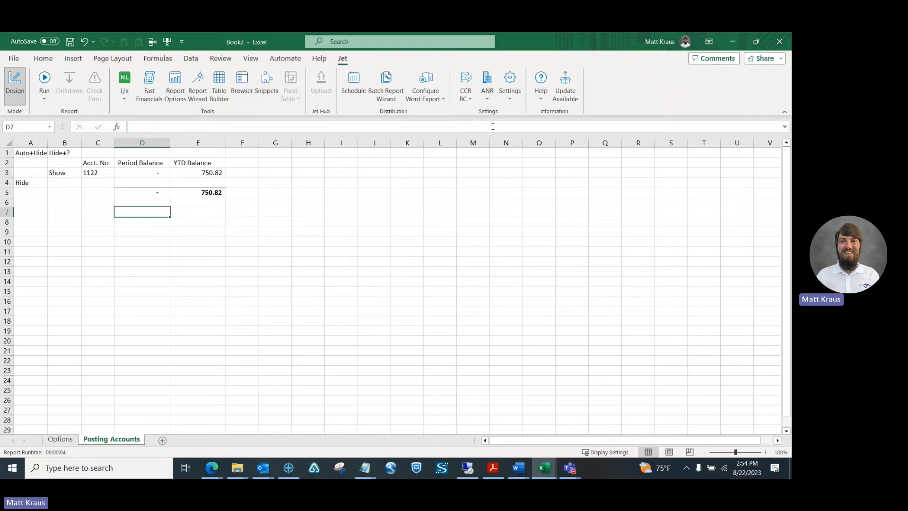
Step: Add a Jet data source named TEST for Dynamics 365 Business Central using Web Services - Public Cloud
left_click(511, 97)
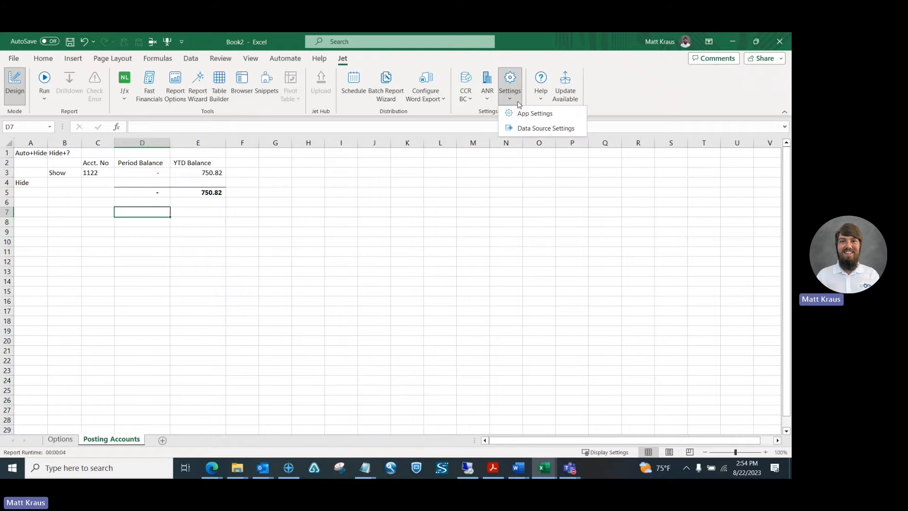
left_click(524, 128)
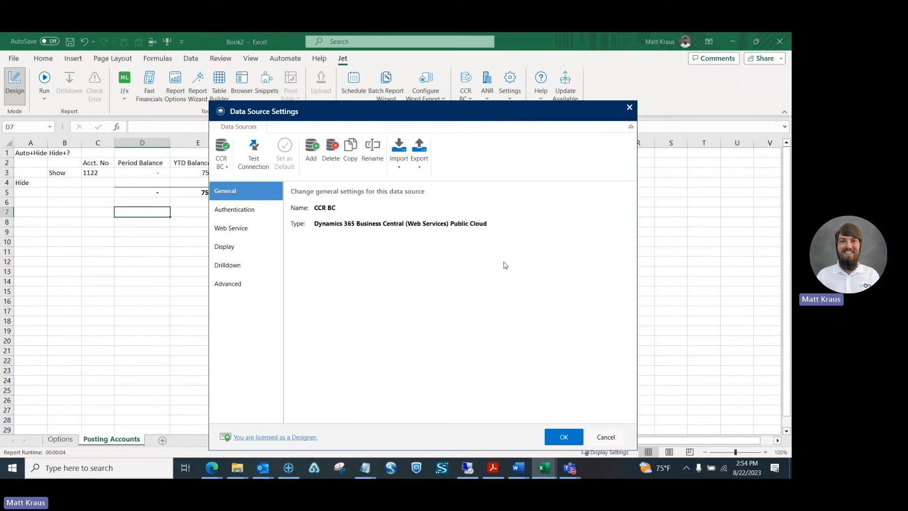
left_click(312, 151)
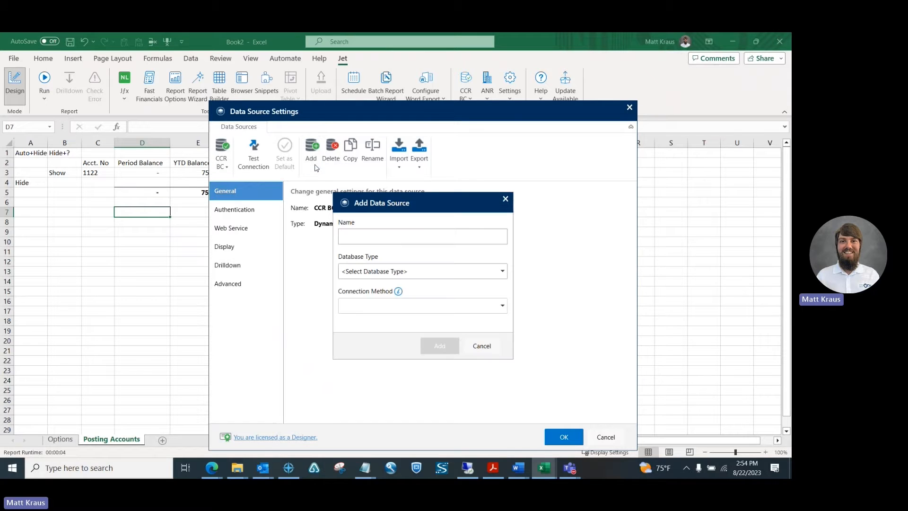
left_click(360, 237)
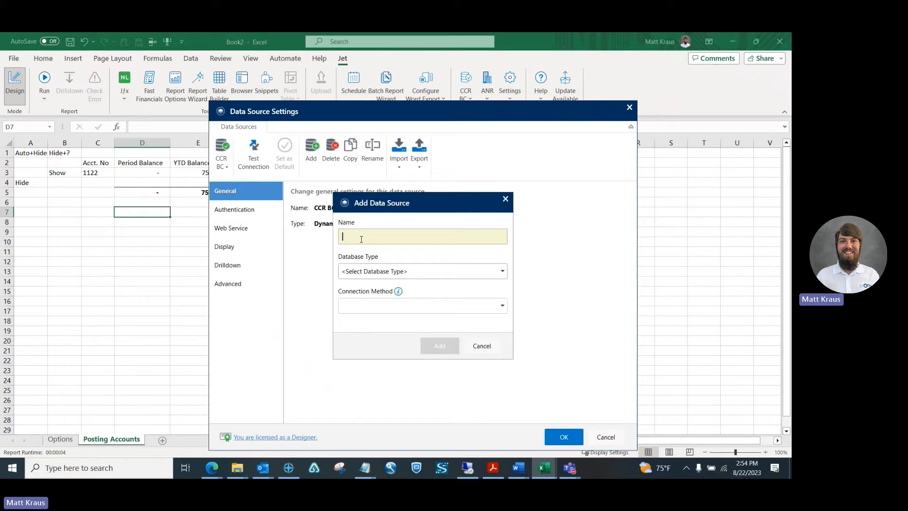
type("TEST")
left_click(389, 276)
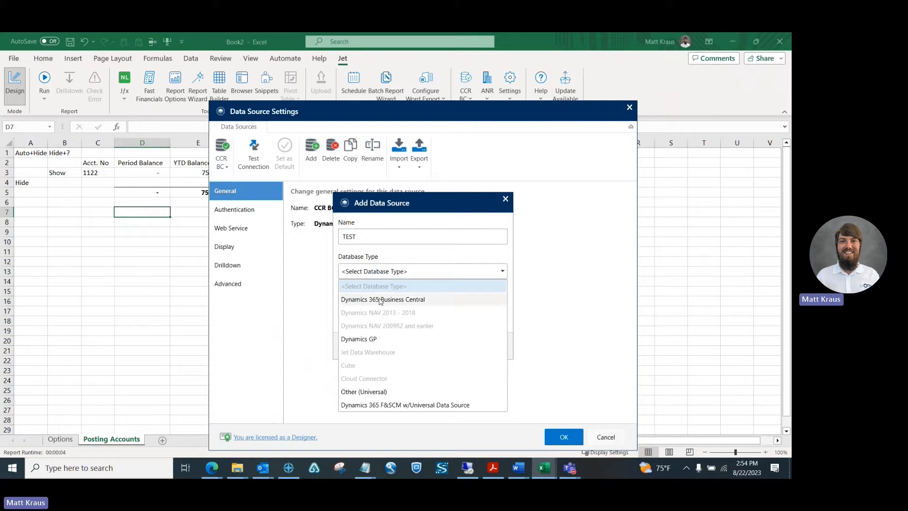
left_click(382, 299)
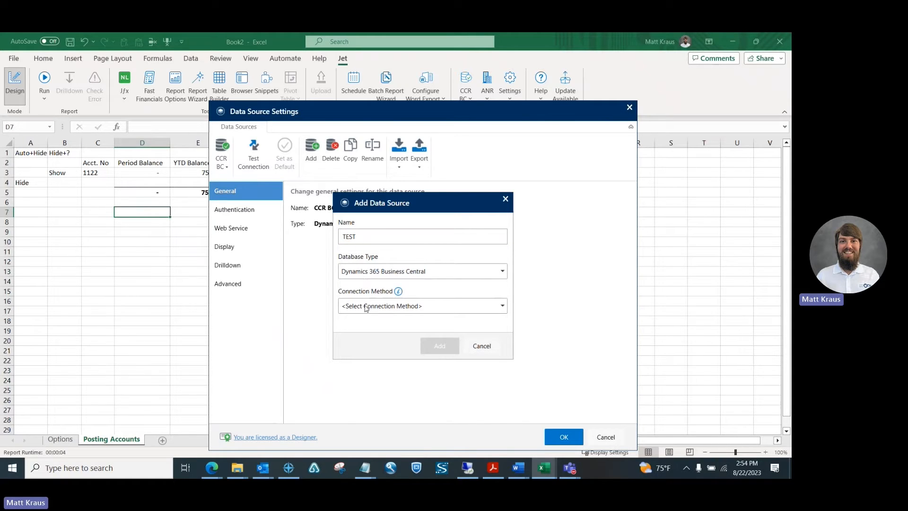
left_click(367, 308)
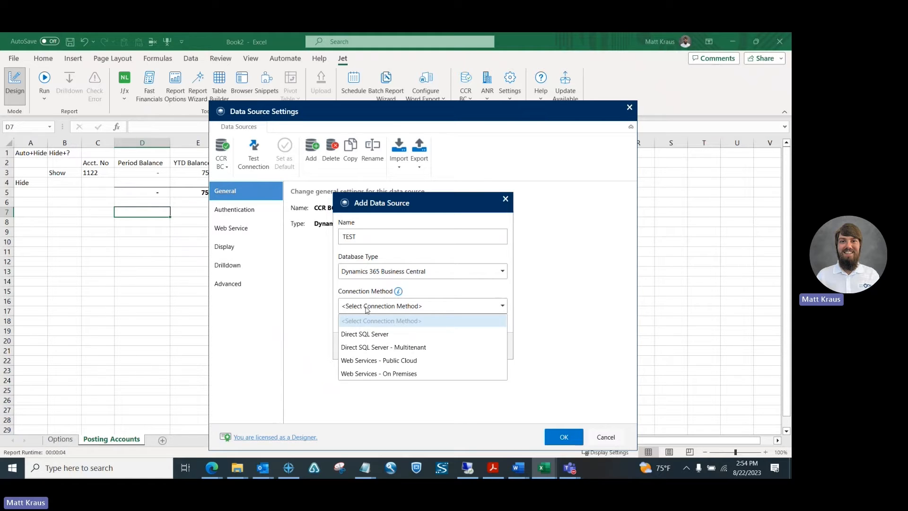
left_click(367, 361)
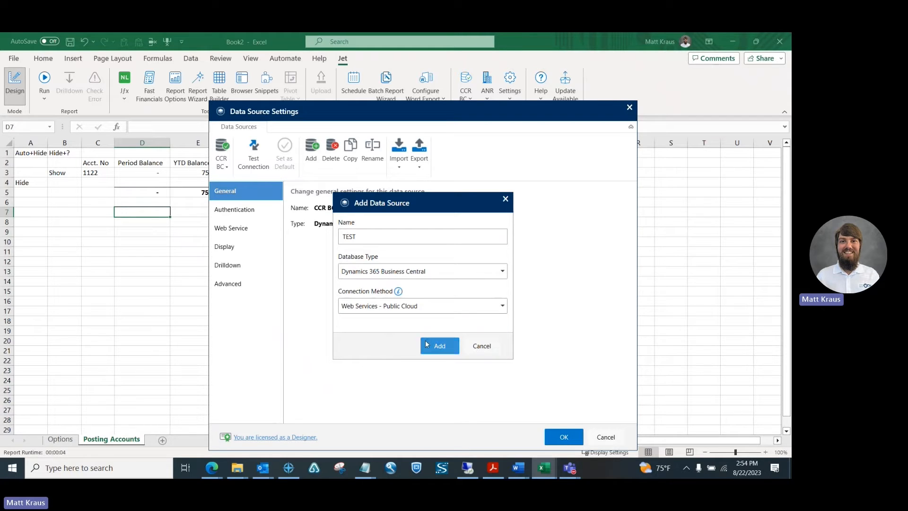
left_click(435, 346)
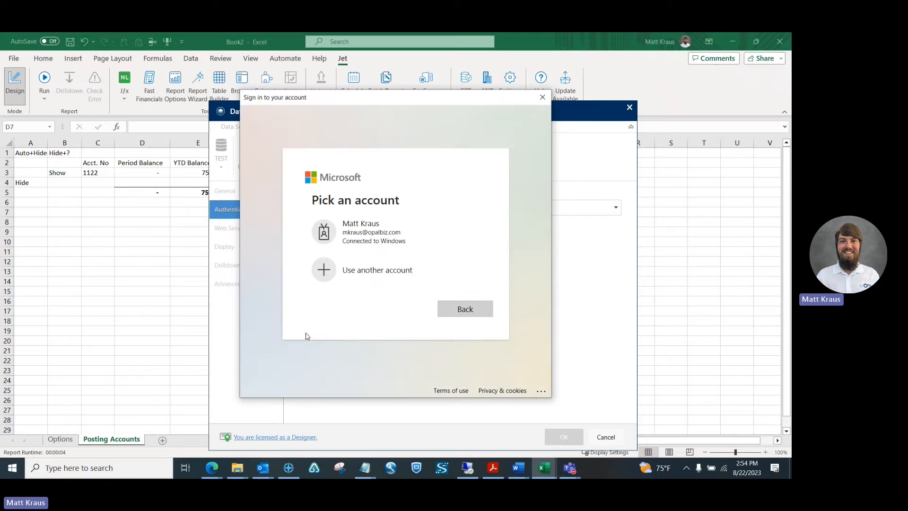
Step: Use a different account and enter the stored admin username from Bitwarden in Microsoft sign-in
left_click(219, 472)
left_click(360, 279)
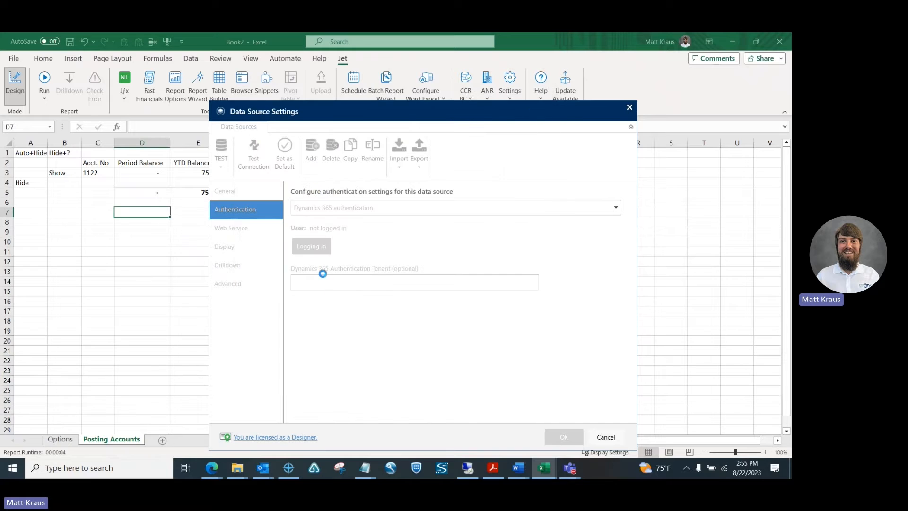
key("alt+Tab")
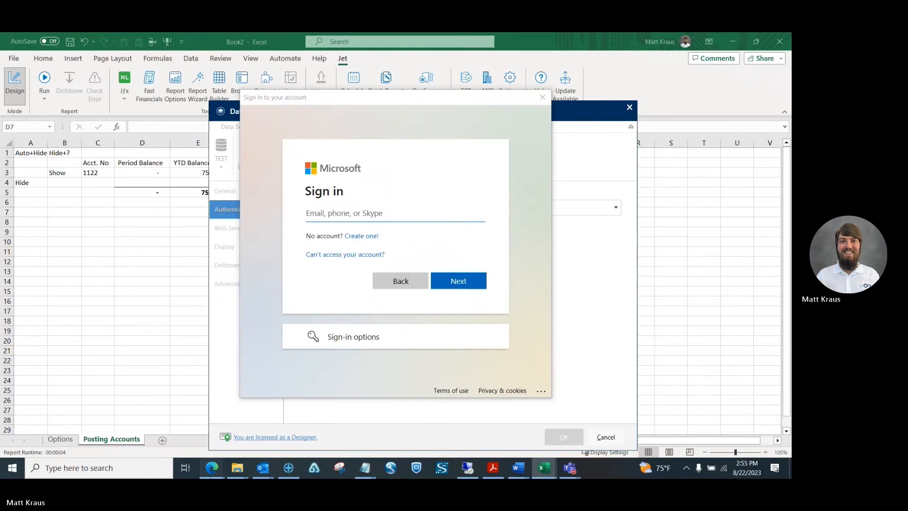
mouse_move(212, 468)
left_click(156, 430)
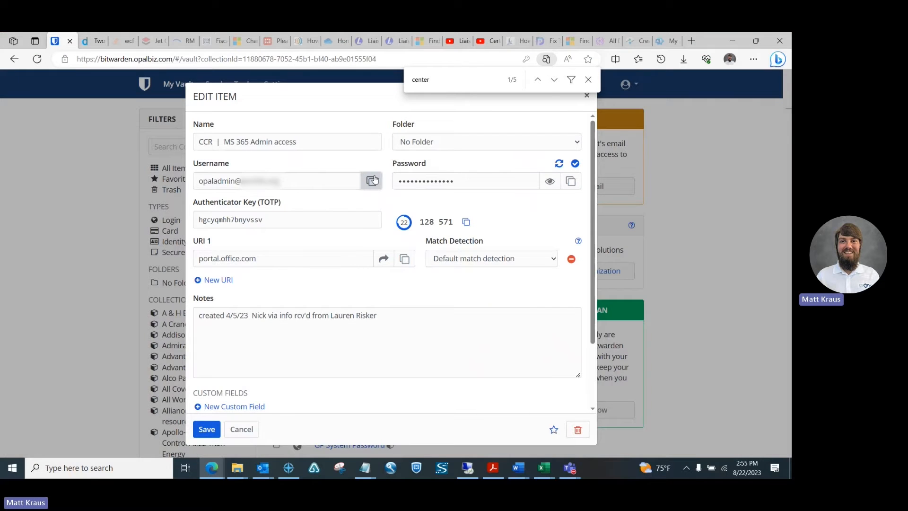
left_click(372, 182)
key("alt+Tab")
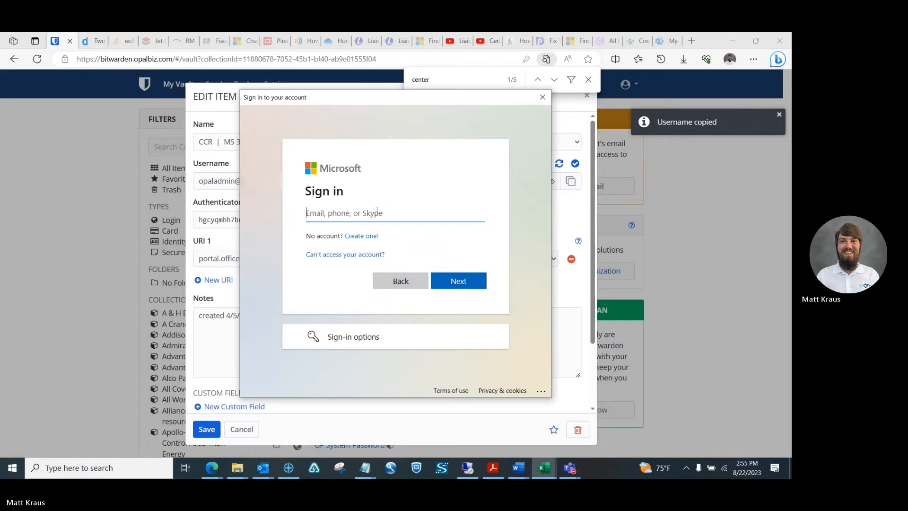
key("ctrl+v")
left_click(449, 281)
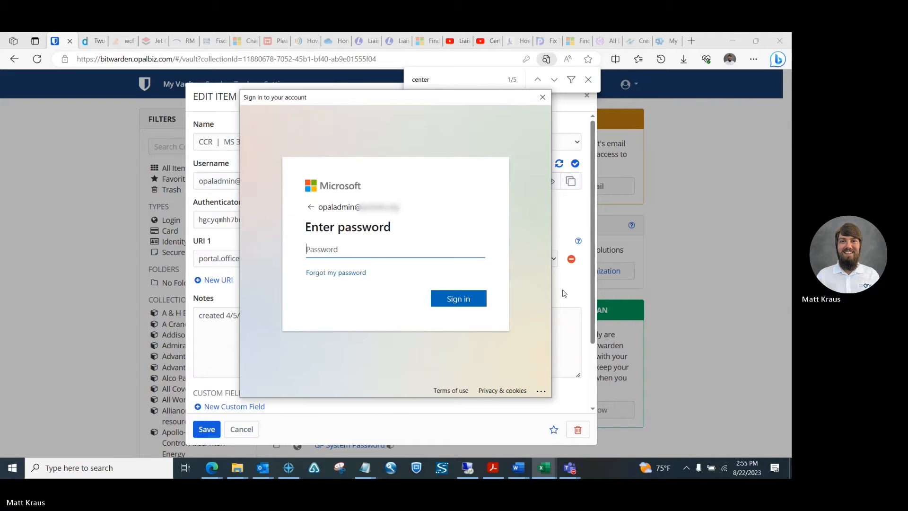
Step: Paste the stored admin password from Bitwarden and sign in
left_click(551, 279)
left_click(571, 181)
key("alt+Tab")
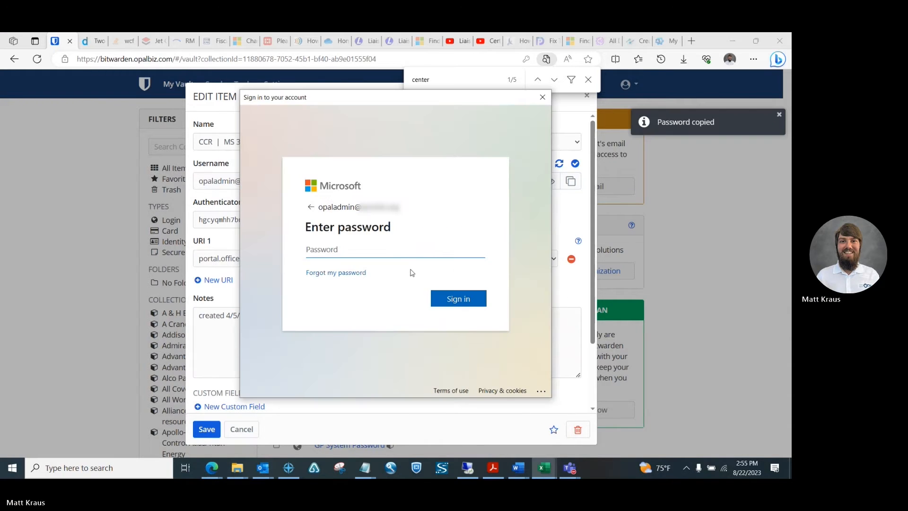
left_click(381, 248)
key("ctrl+v")
left_click(450, 297)
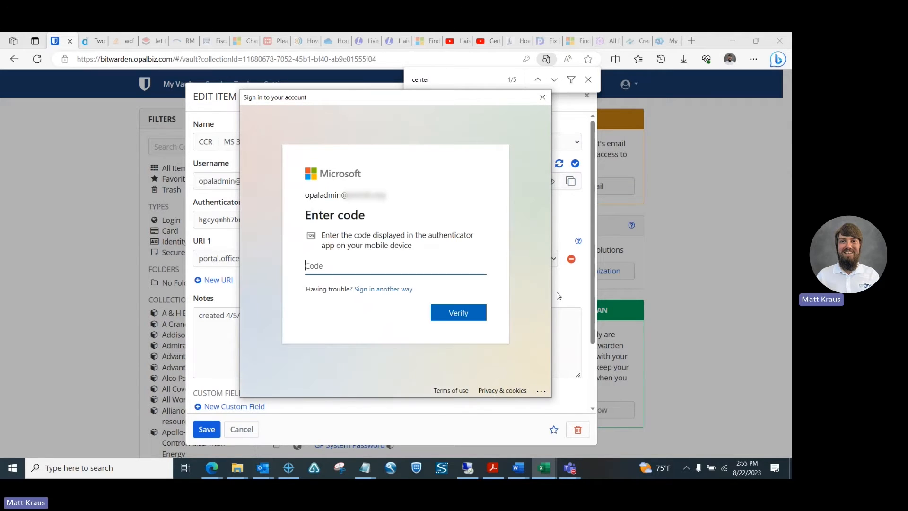
Step: Enter the current verification code from Bitwarden and verify it
left_click(557, 295)
left_click(466, 222)
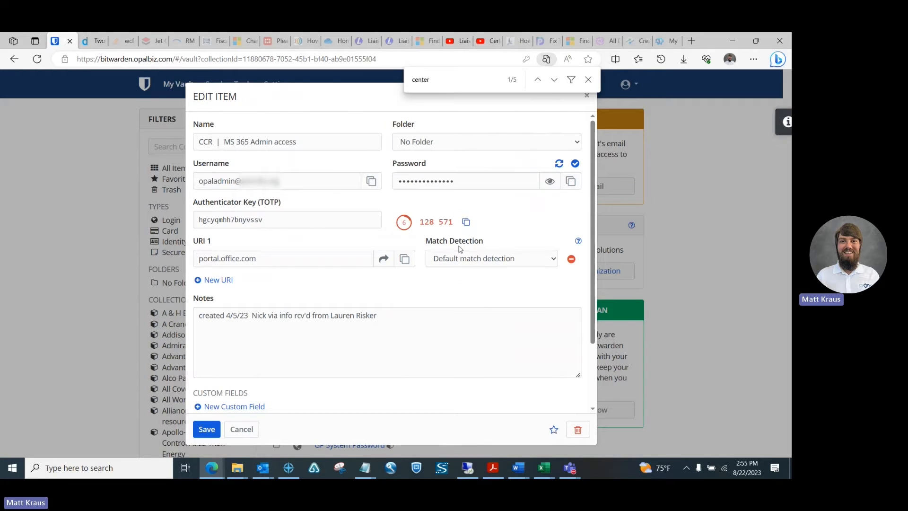
key("alt+Tab")
key("ctrl+v")
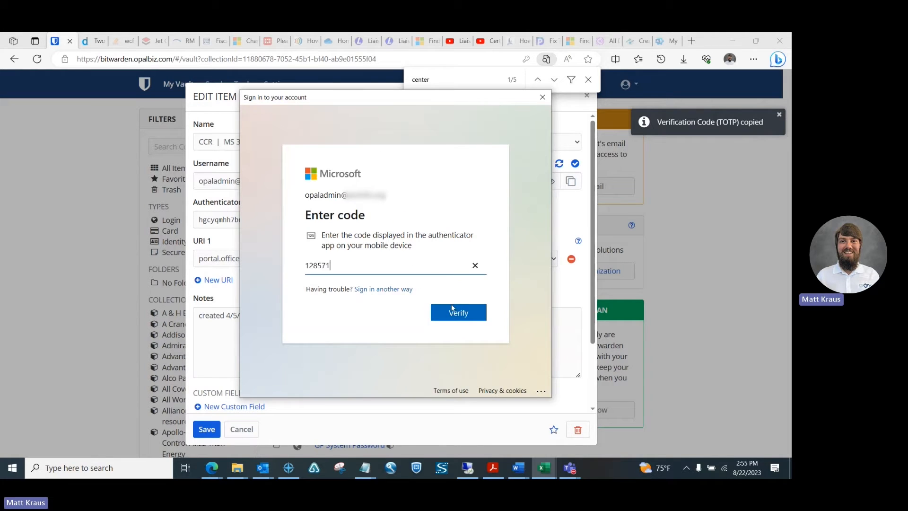
left_click(455, 315)
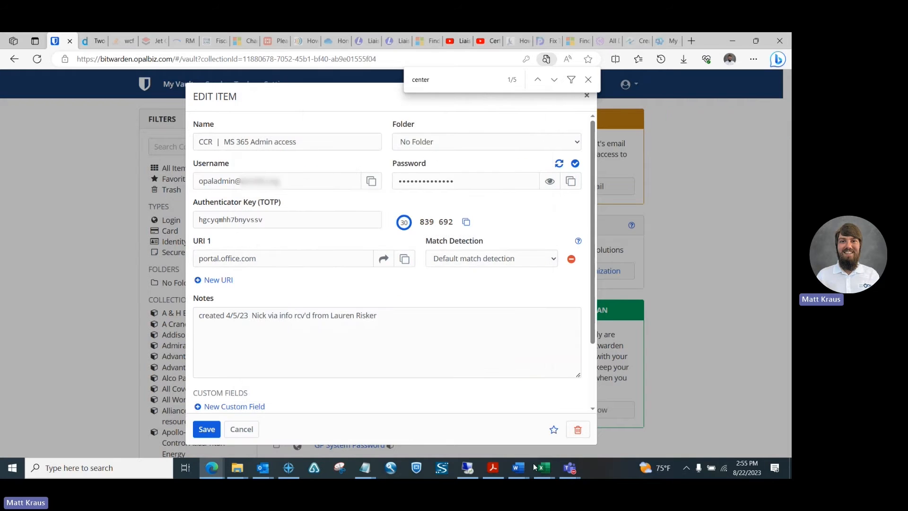
Step: Return to the Book2 workbook to see TEST's Authentication page showing the signed-in admin user
mouse_move(544, 468)
left_click(590, 435)
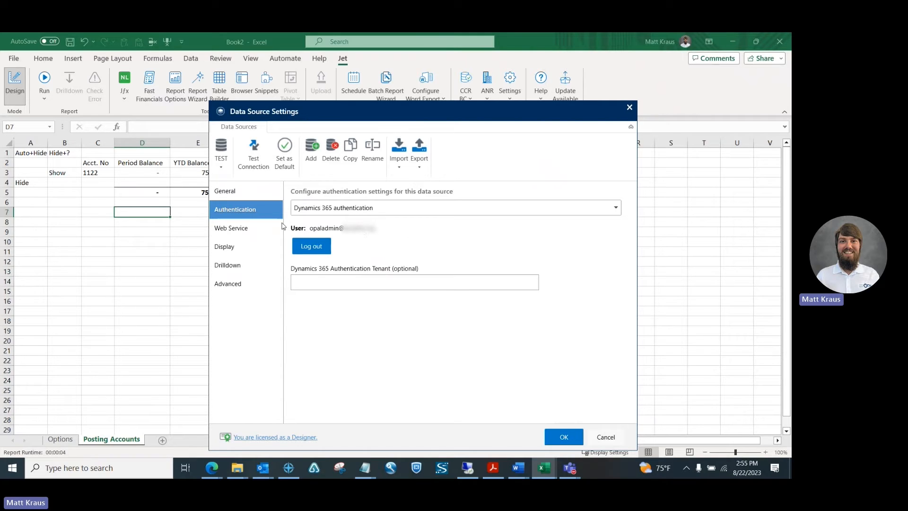
Step: View TEST's Web Service settings (OData, api.businesscentral.dynamics.com, port 443, company ANR) alongside the Notepad notes
left_click(241, 231)
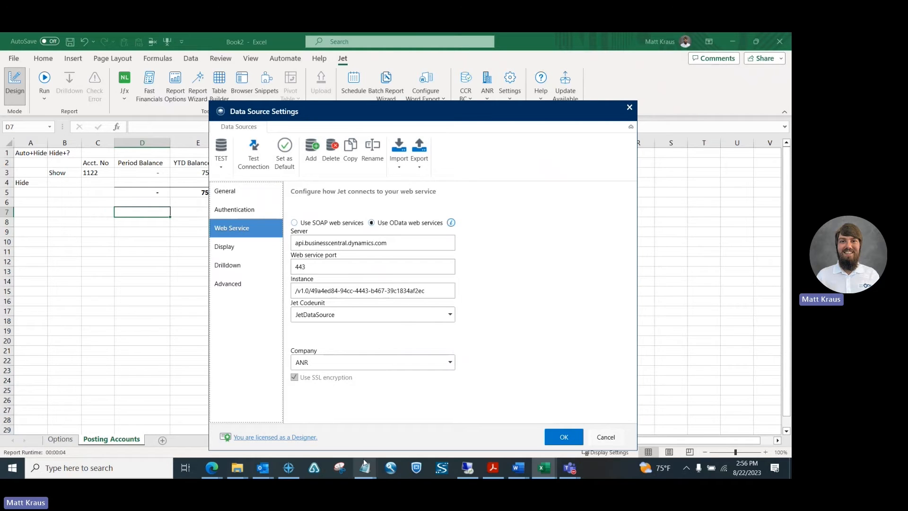
mouse_move(371, 475)
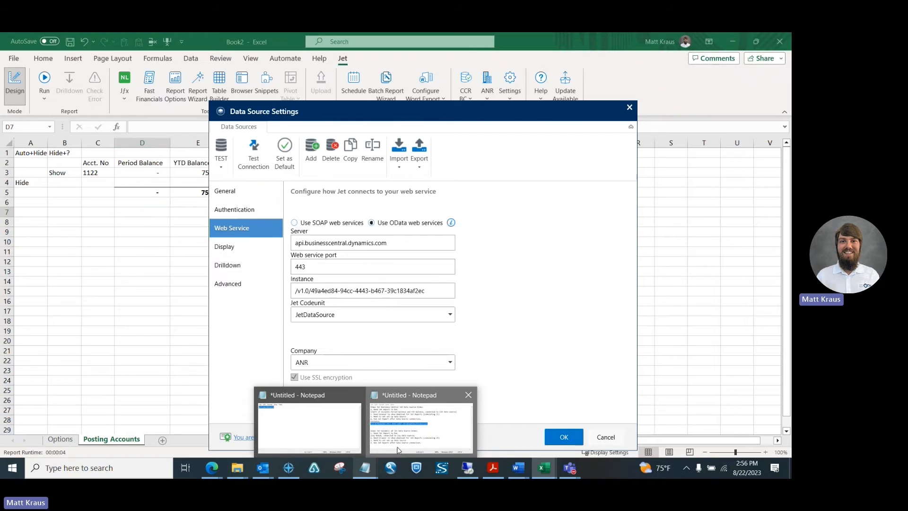
left_click(392, 441)
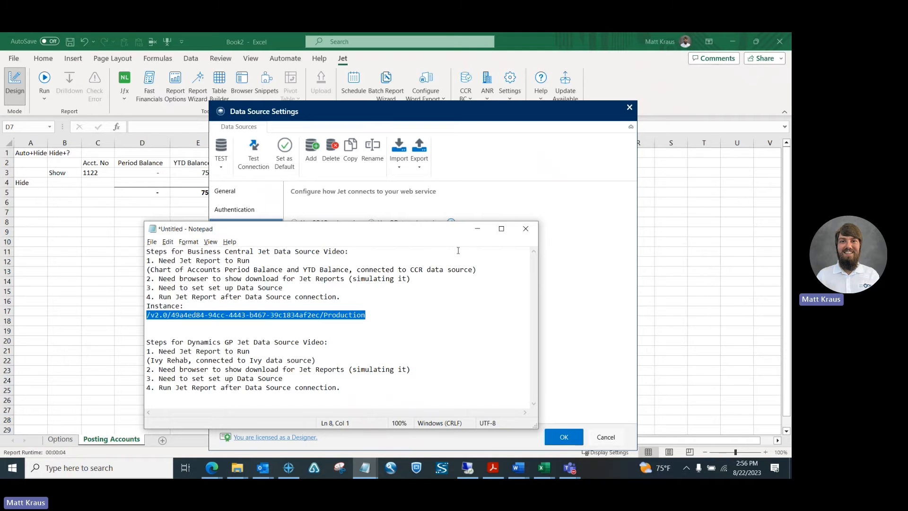
Step: Replace the Instance value with the copied /v2.0/<tenant ID>/Production path and highlight its parts
left_click(477, 228)
left_click(427, 291)
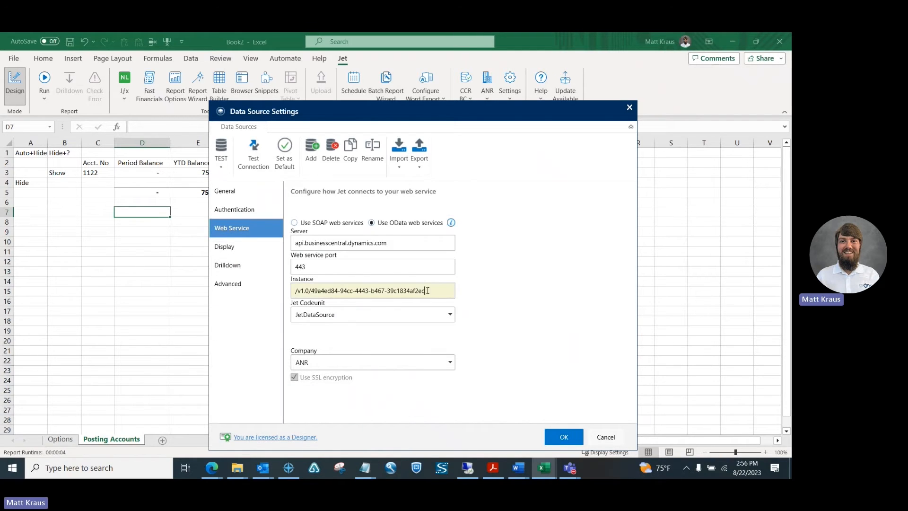
left_click_drag(427, 290, 291, 294)
key("ctrl+v")
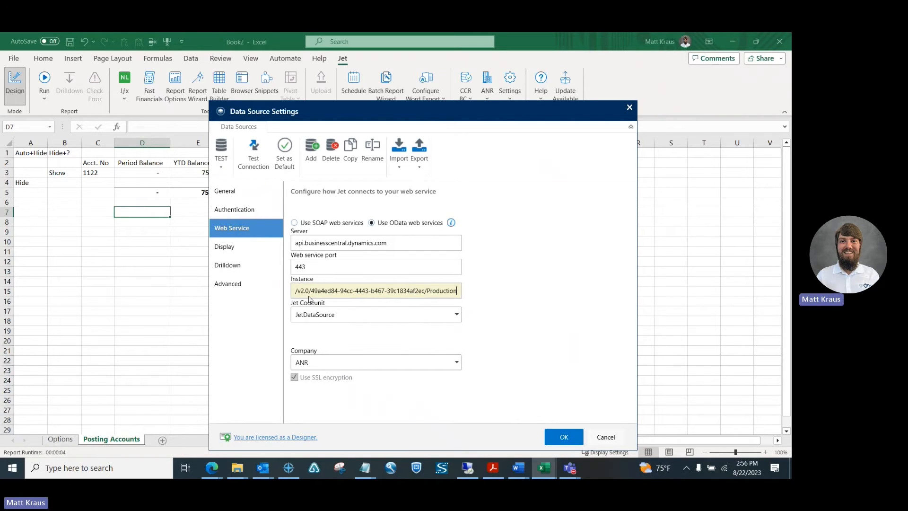
left_click_drag(311, 291, 295, 290)
left_click(312, 291)
left_click_drag(312, 291, 425, 290)
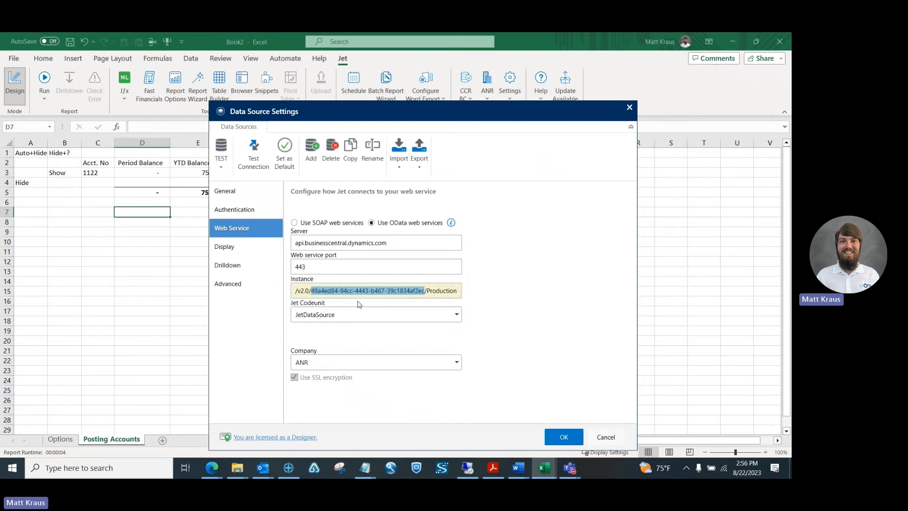
left_click(427, 290)
left_click_drag(427, 290, 456, 292)
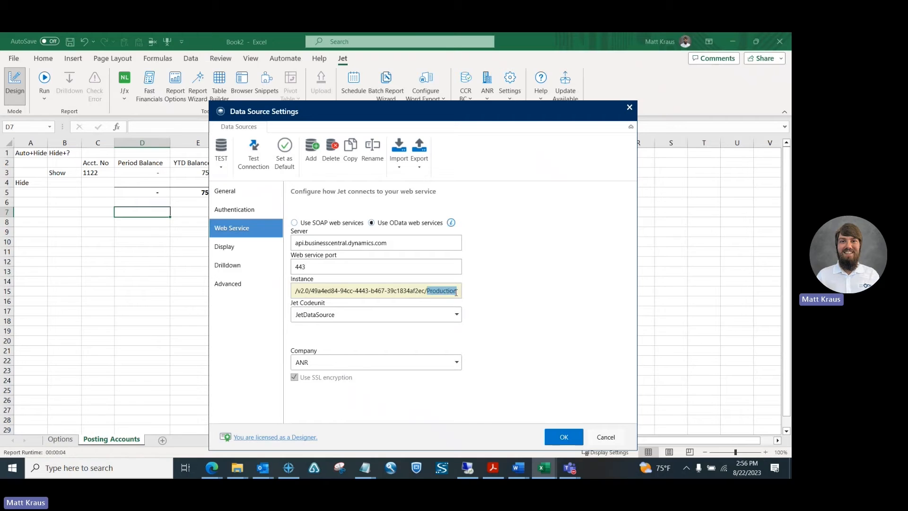
left_click(454, 290)
Step: Change TEST's company from ANR to BCAC and review its Display, Drilldown and General pages
left_click(458, 362)
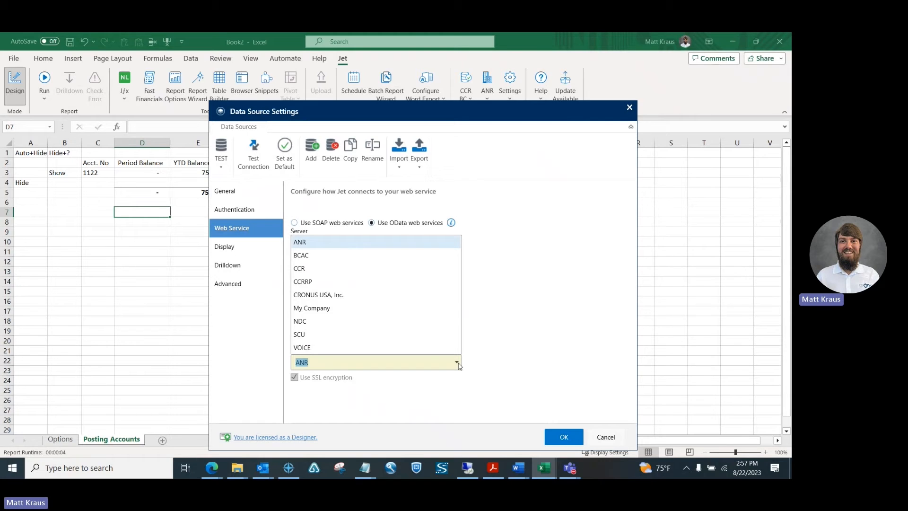
left_click(317, 256)
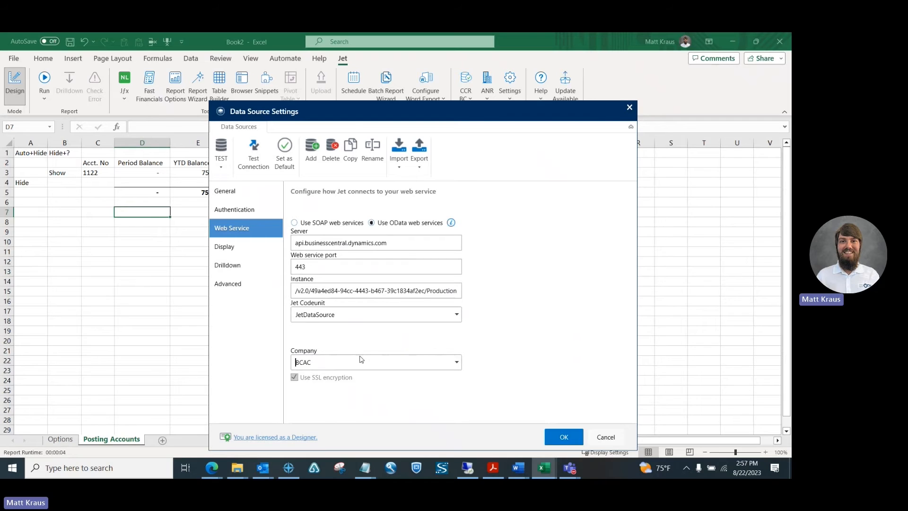
left_click(241, 248)
left_click(243, 268)
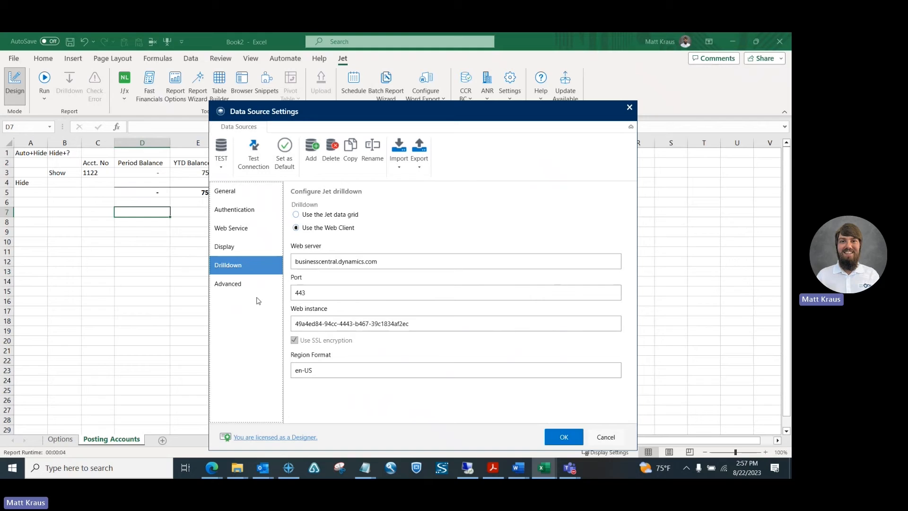
left_click(236, 193)
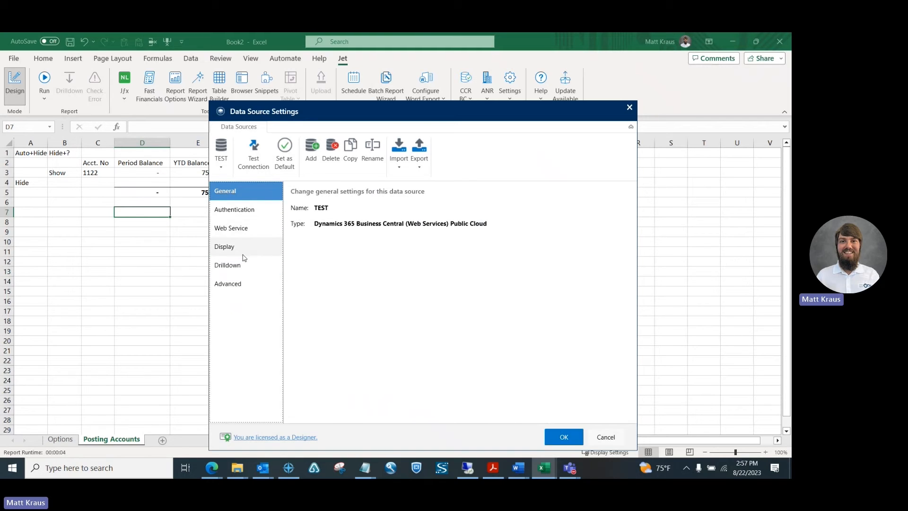
Step: Test TEST's Business Central connection successfully and save the data source settings
left_click(245, 230)
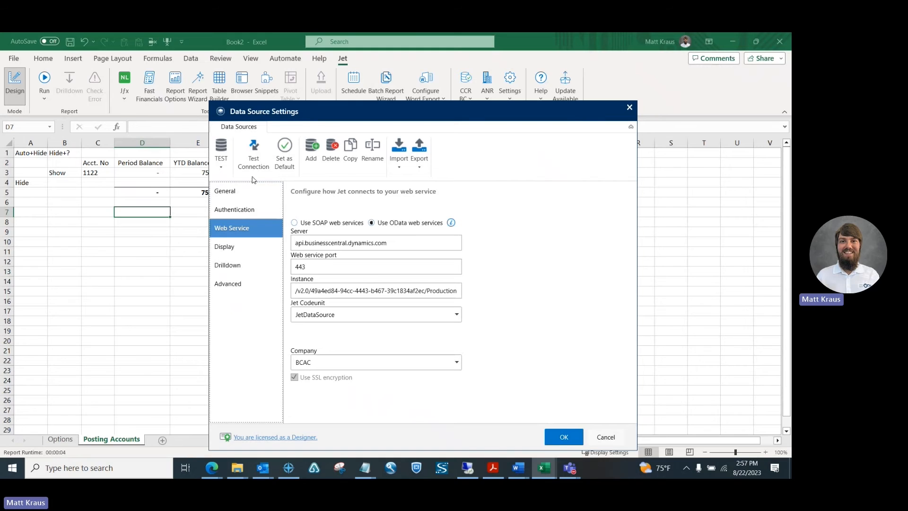
left_click(252, 159)
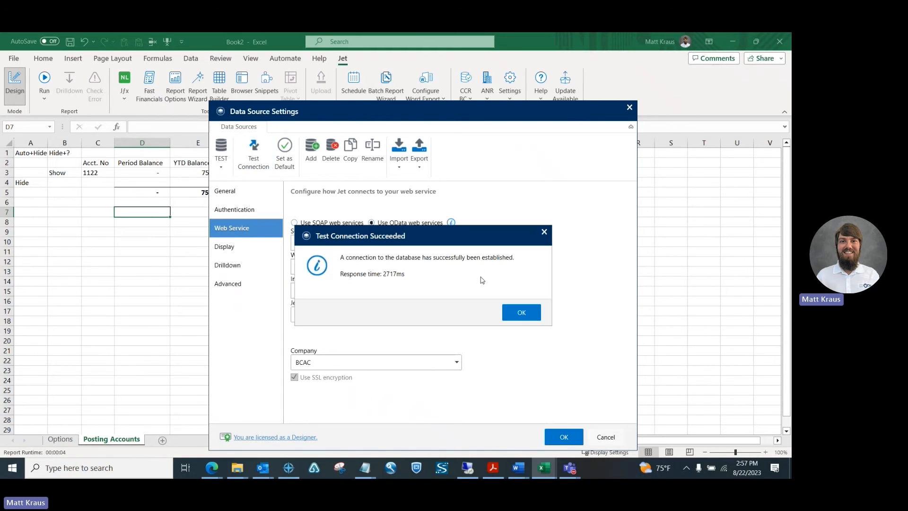
left_click(525, 311)
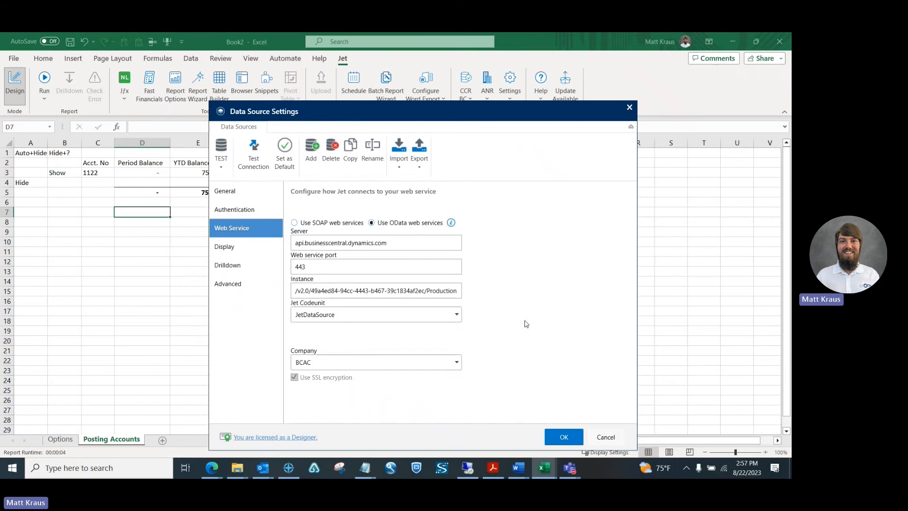
left_click(563, 437)
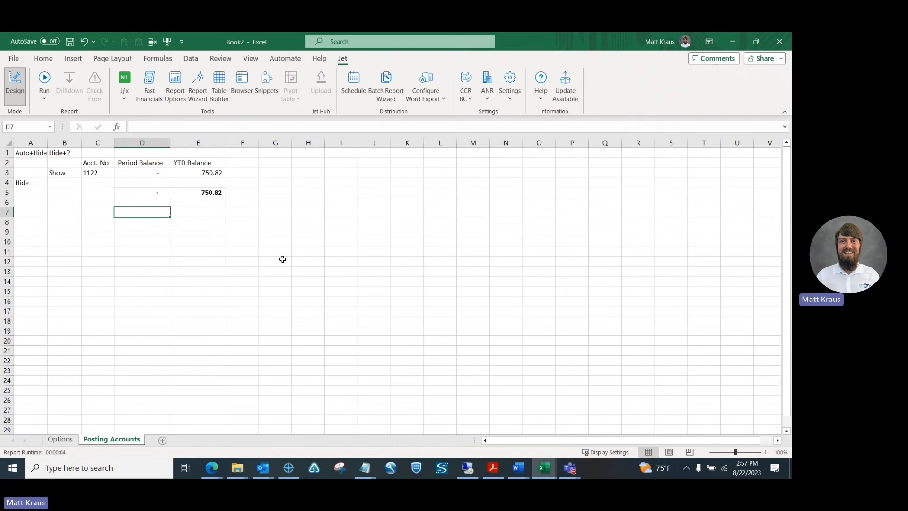
Step: Make TEST the active data source, check C3's NL formula, and open Report Options for July 2021
left_click(465, 95)
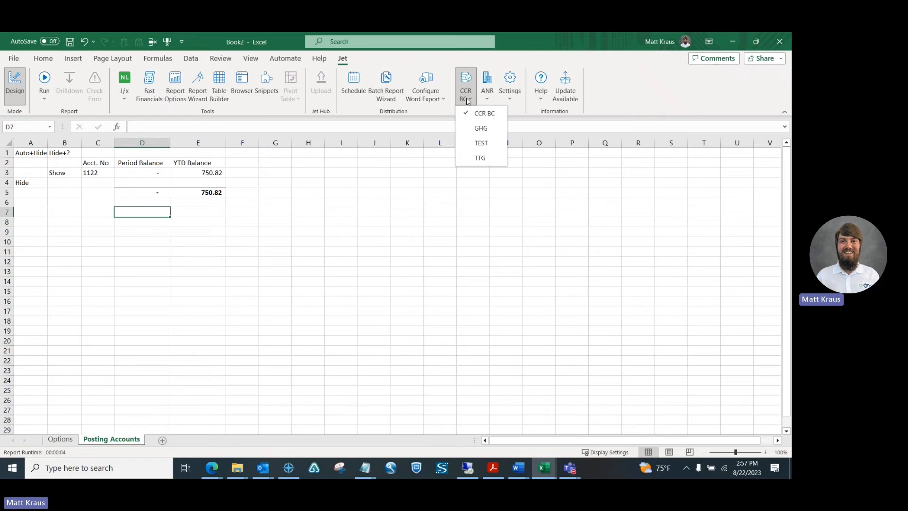
left_click(473, 144)
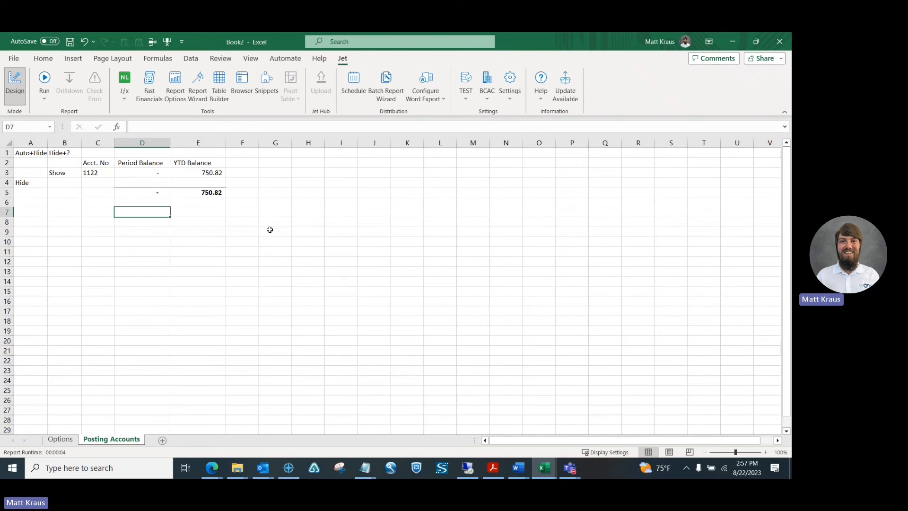
left_click(90, 172)
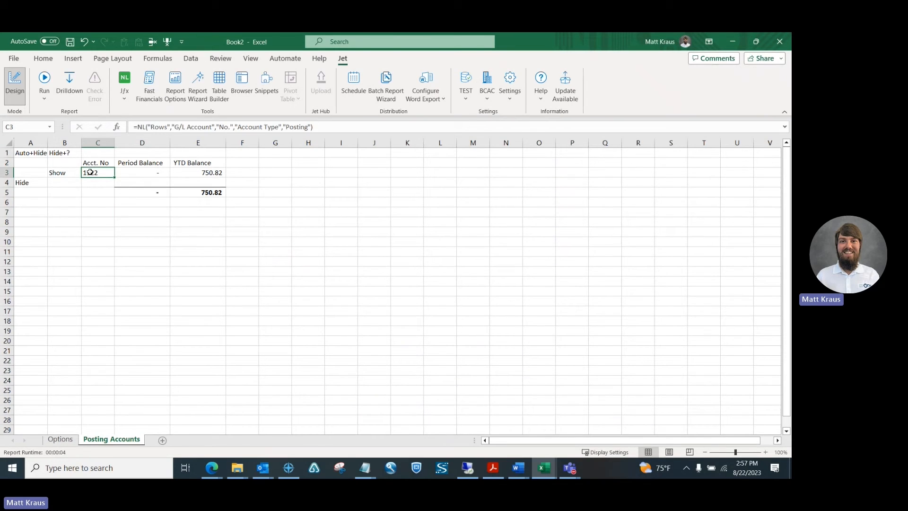
left_click(107, 221)
left_click(101, 191)
left_click(103, 173)
left_click(44, 81)
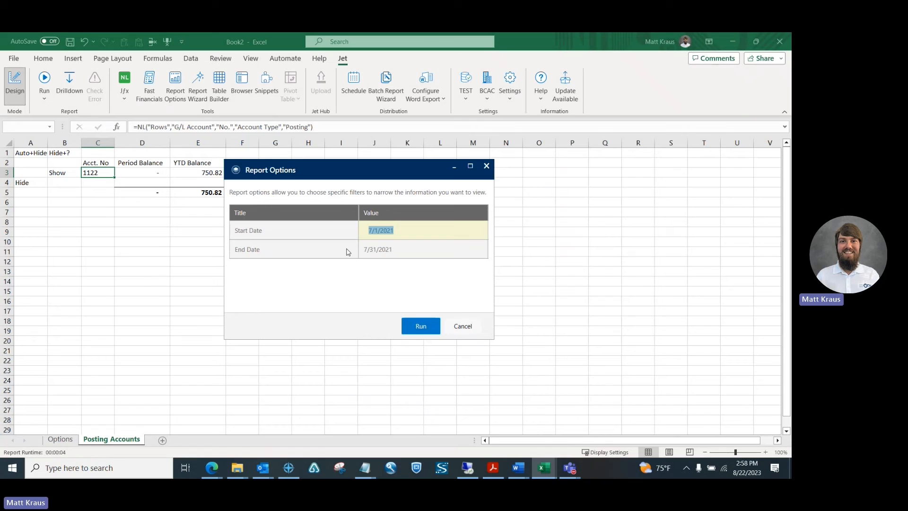
Step: Run the report for 7/1/2021 to 7/31/2021 and select account 1001 in C3
left_click(417, 326)
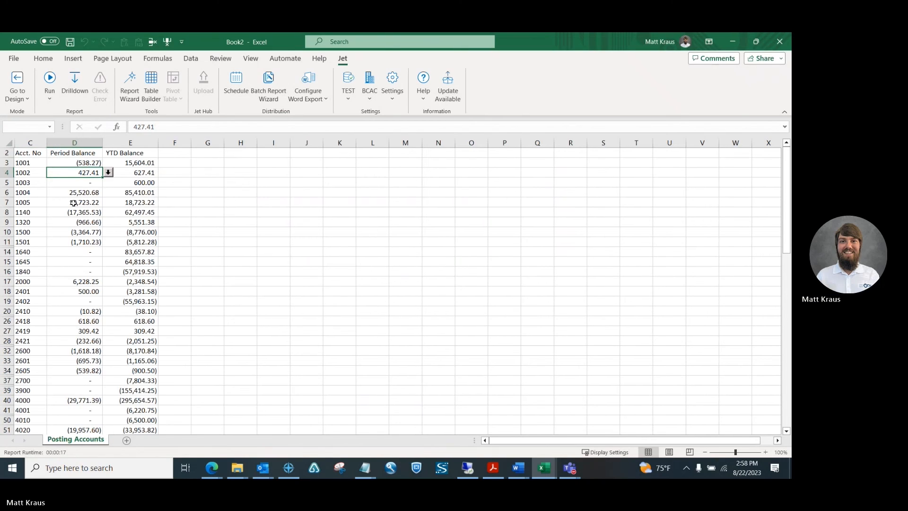
left_click(35, 164)
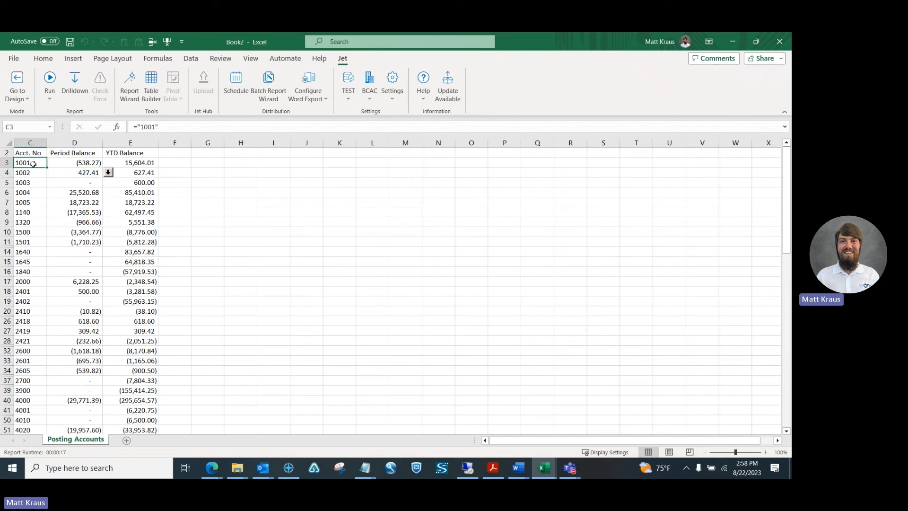
left_click(212, 467)
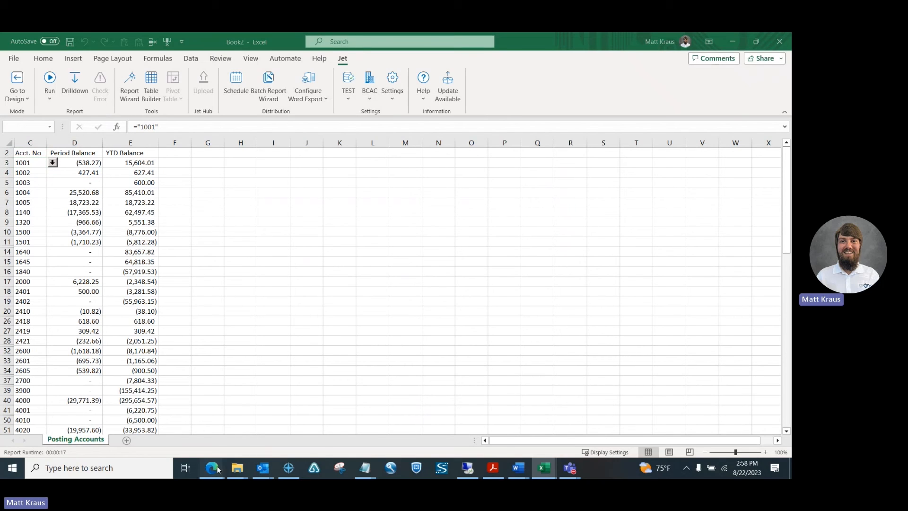
left_click(267, 426)
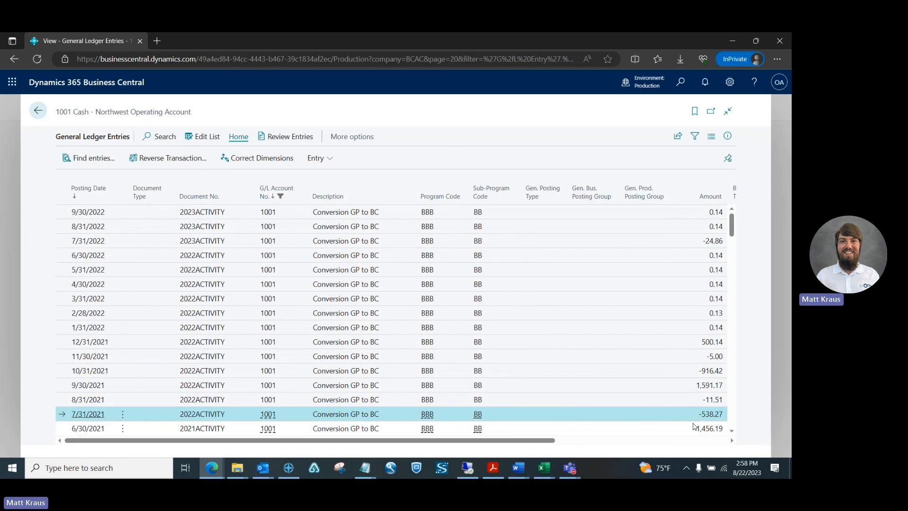
key("alt+Tab")
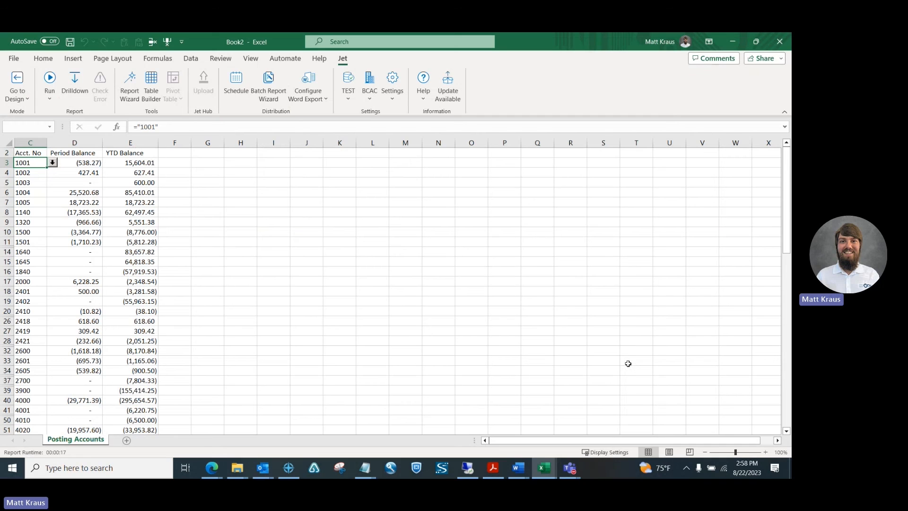
Step: Compare account 1001's D3 and E3 balances with Business Central, then bring the Jet meeting forward
left_click(79, 162)
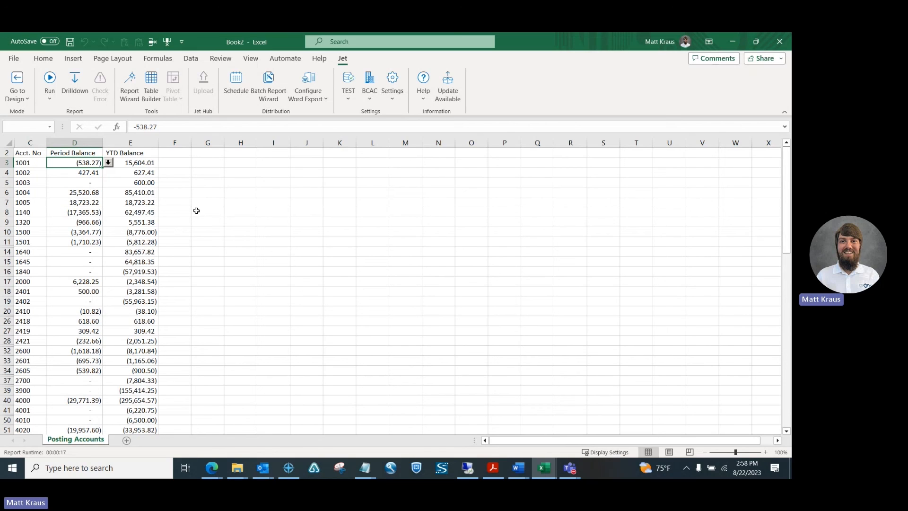
key("alt+Tab")
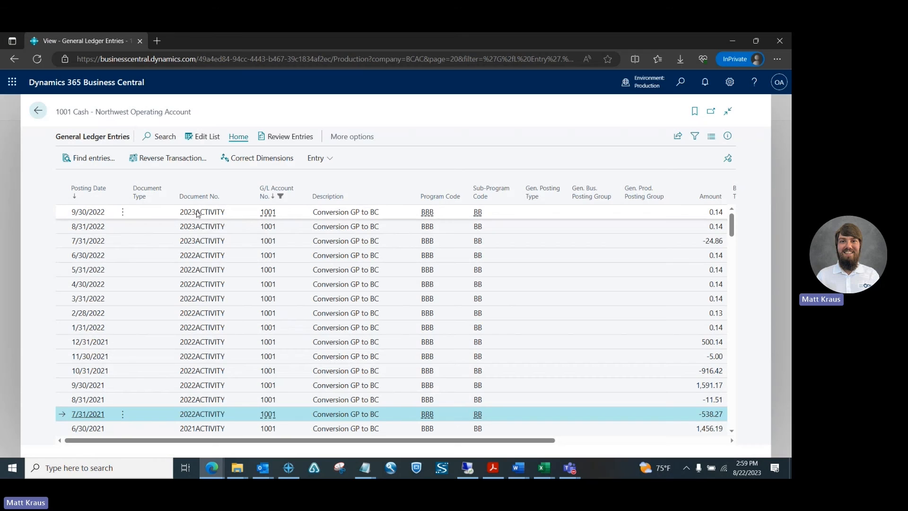
key("alt+Tab")
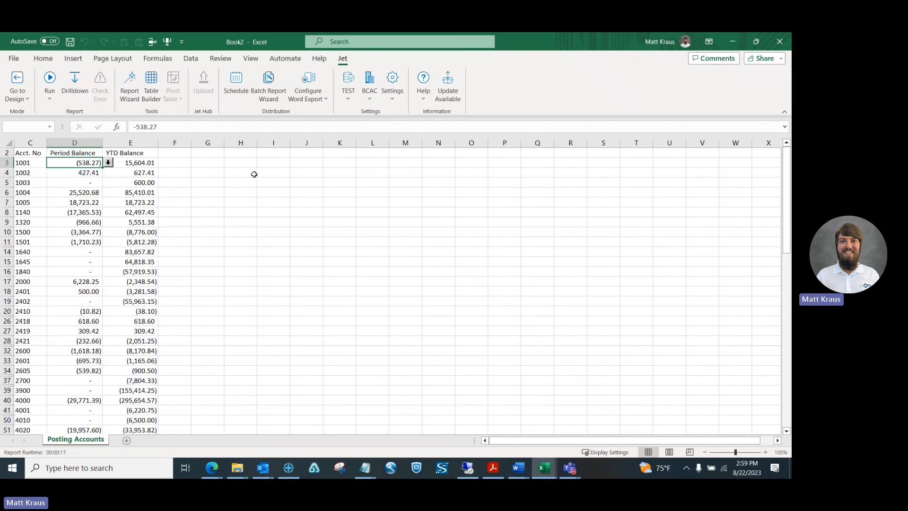
left_click(142, 172)
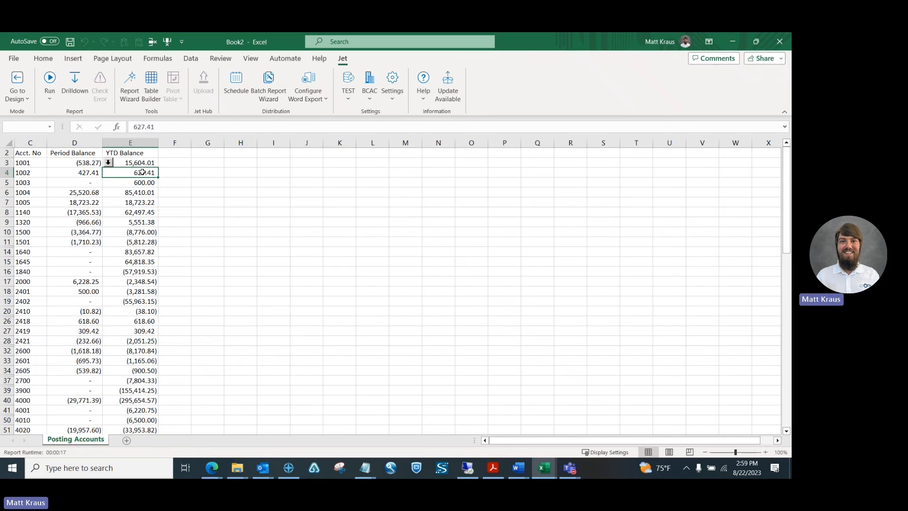
left_click(95, 162)
left_click(124, 162)
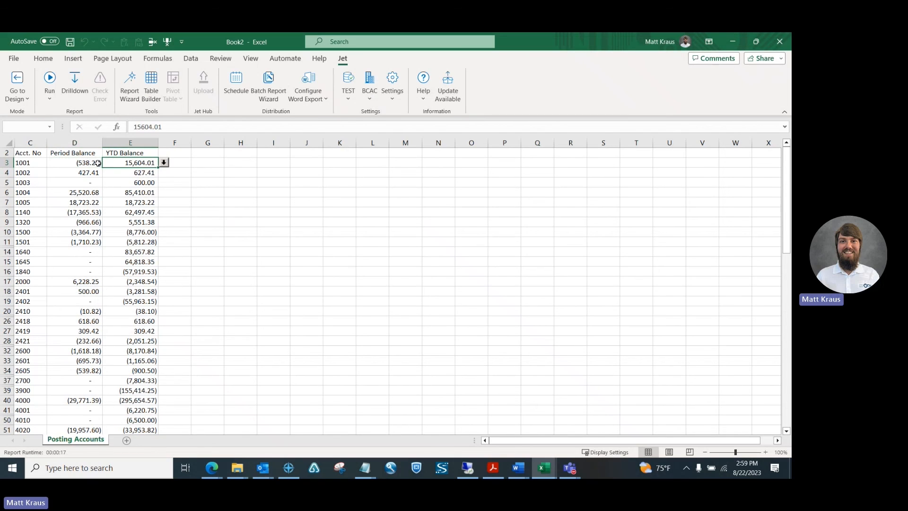
left_click(84, 163)
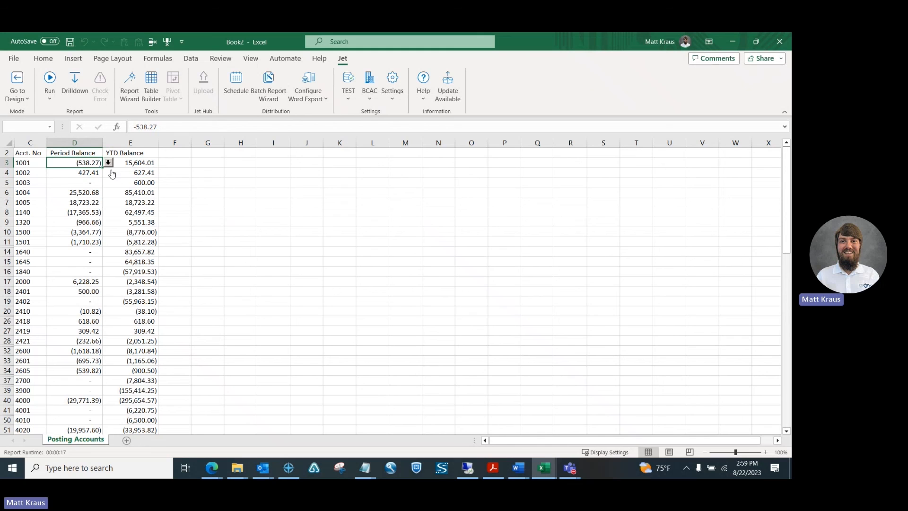
left_click(570, 468)
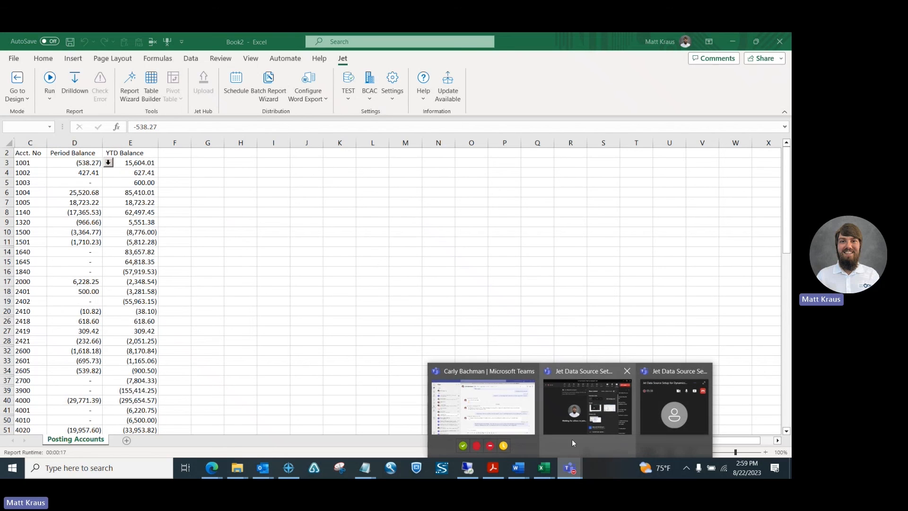
left_click(571, 443)
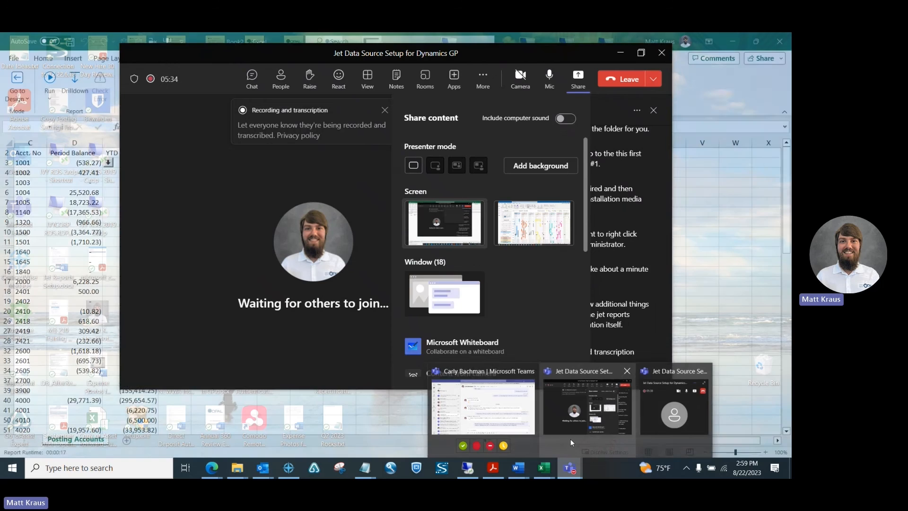